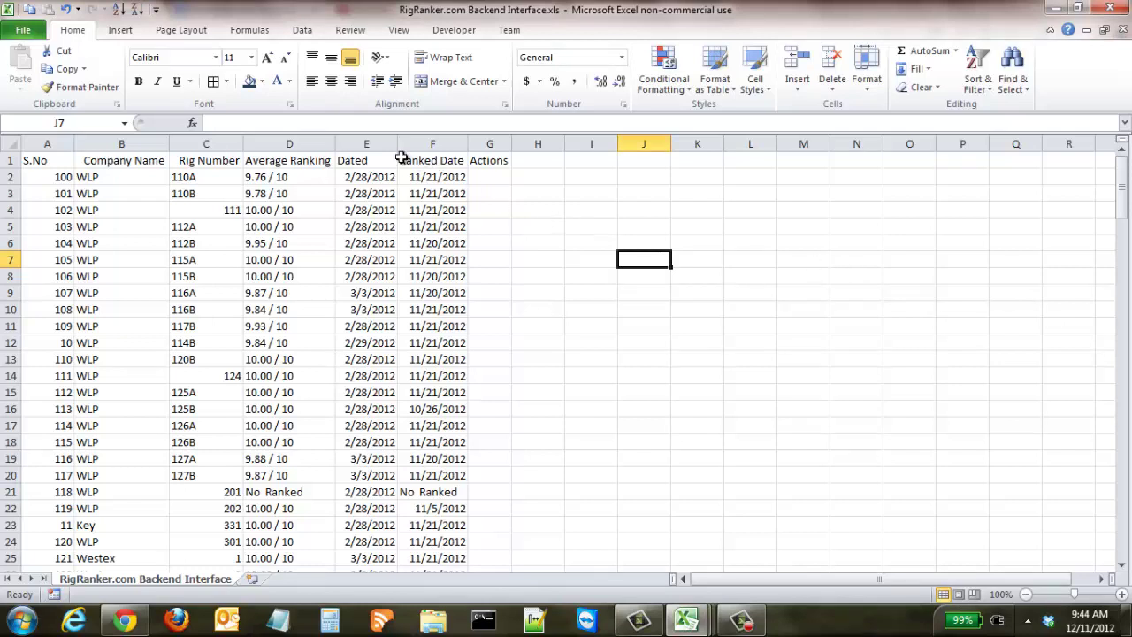
Delete the Dated, Ranked Date and Actions columns
{"action": "left_click_drag", "start_coordinate": [370, 141], "coordinate": [500, 144]}
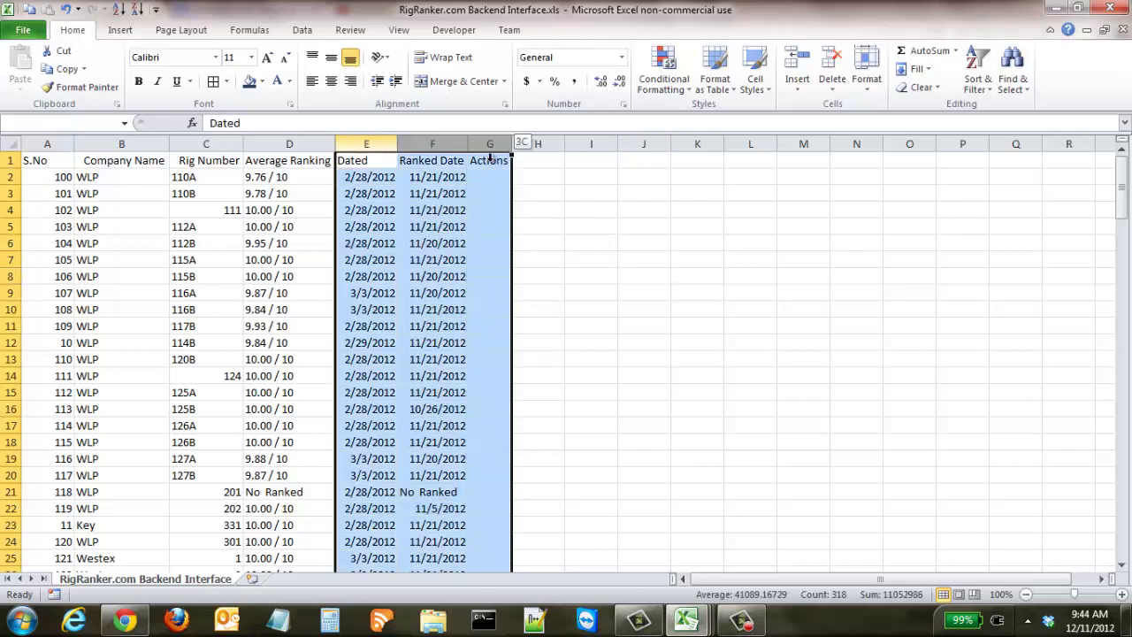
{"action": "right_click", "coordinate": [481, 305]}
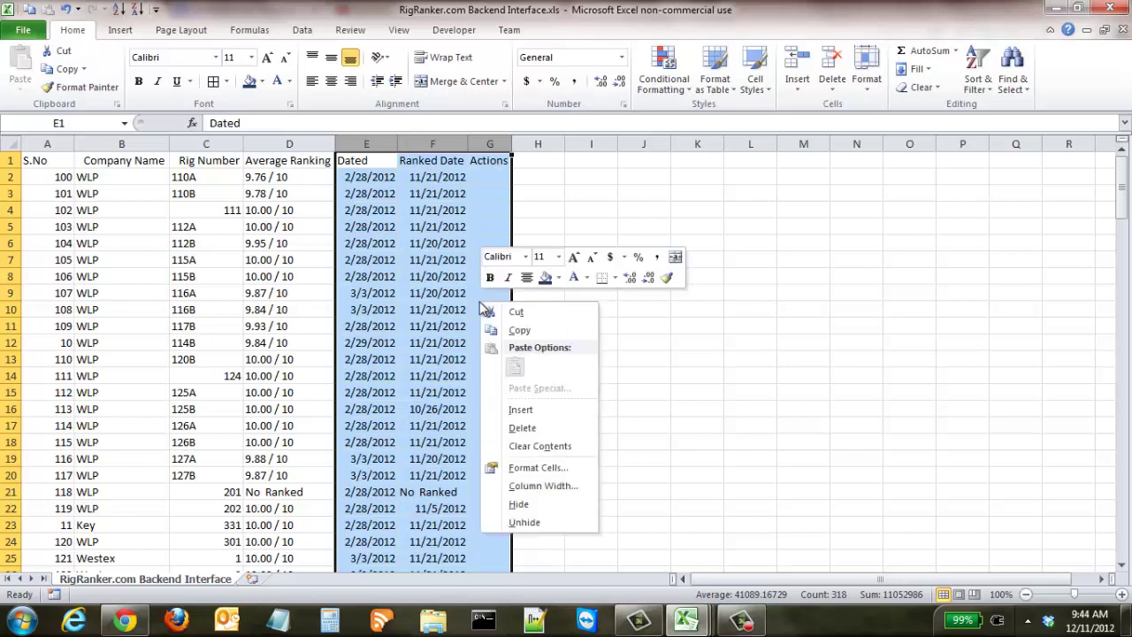
{"action": "left_click", "coordinate": [541, 427]}
{"action": "left_click", "coordinate": [541, 426]}
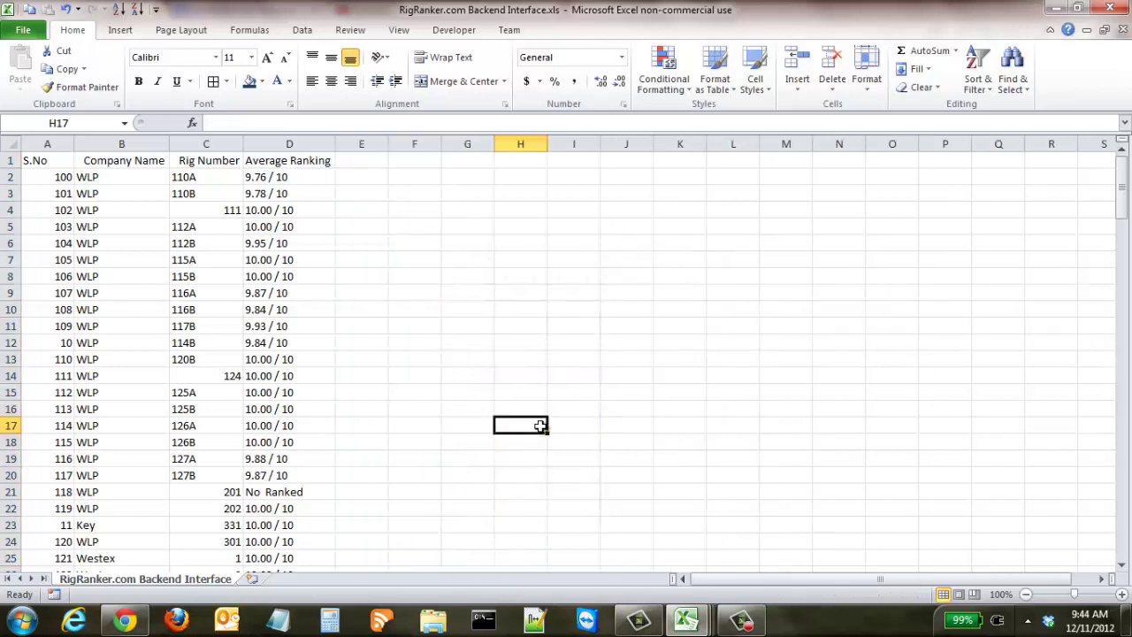
Delete the S.No column in column A
{"action": "left_click", "coordinate": [51, 142]}
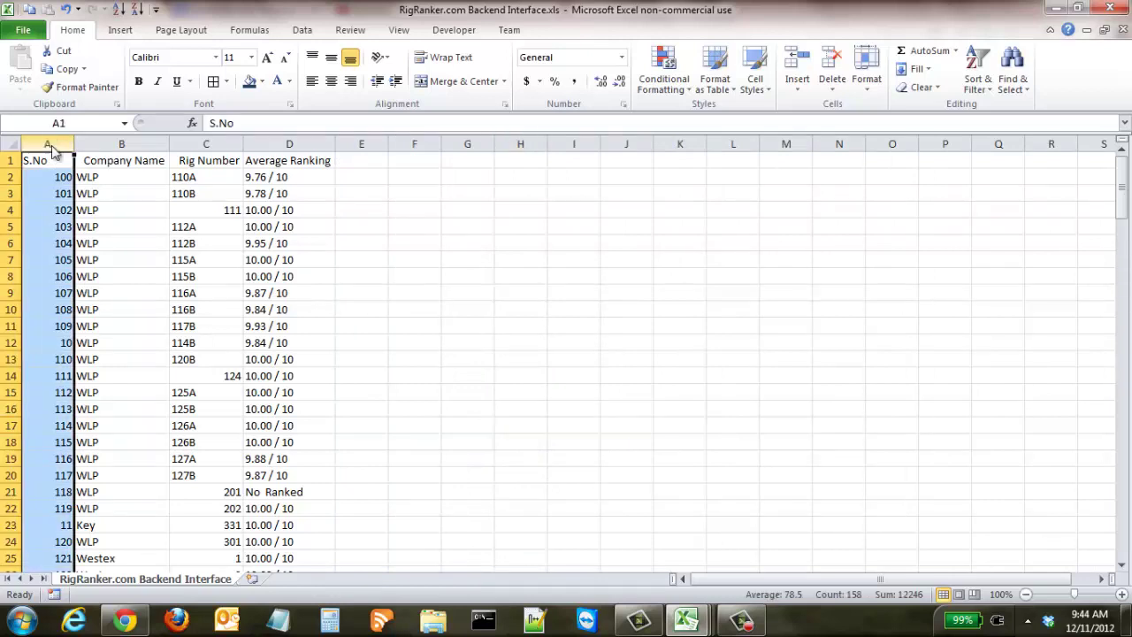
{"action": "right_click", "coordinate": [53, 148]}
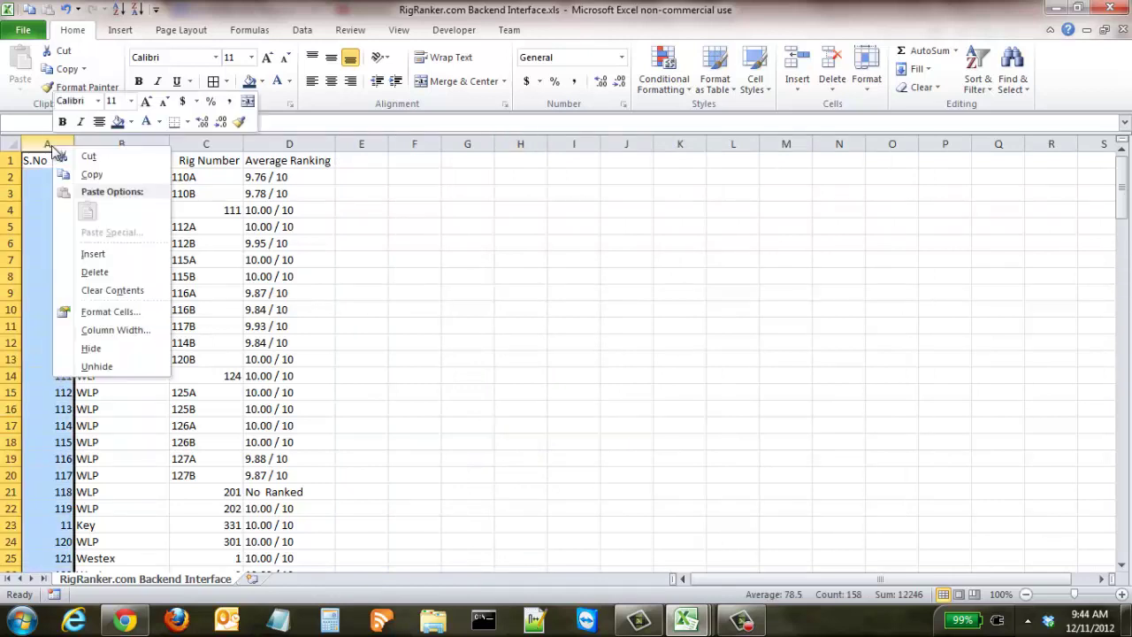
{"action": "left_click", "coordinate": [102, 273]}
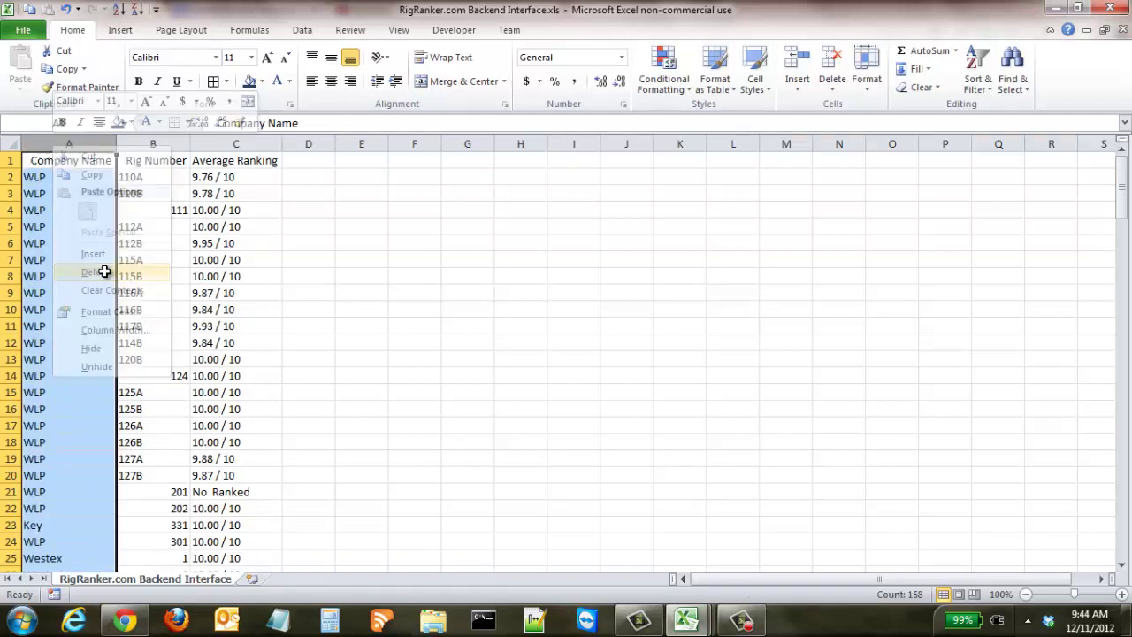
{"action": "left_click", "coordinate": [444, 307]}
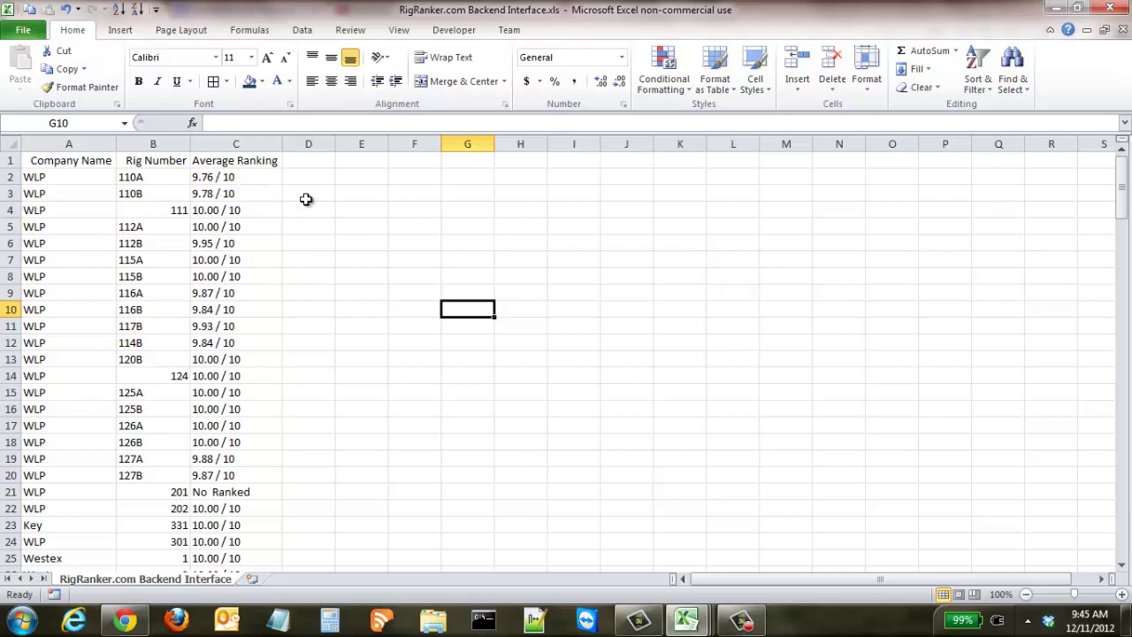
Replace every '/ 10' suffix with nothing so scores read as plain numbers like 9.76
{"action": "key", "text": "ctrl+f"}
{"action": "left_click", "coordinate": [303, 401]}
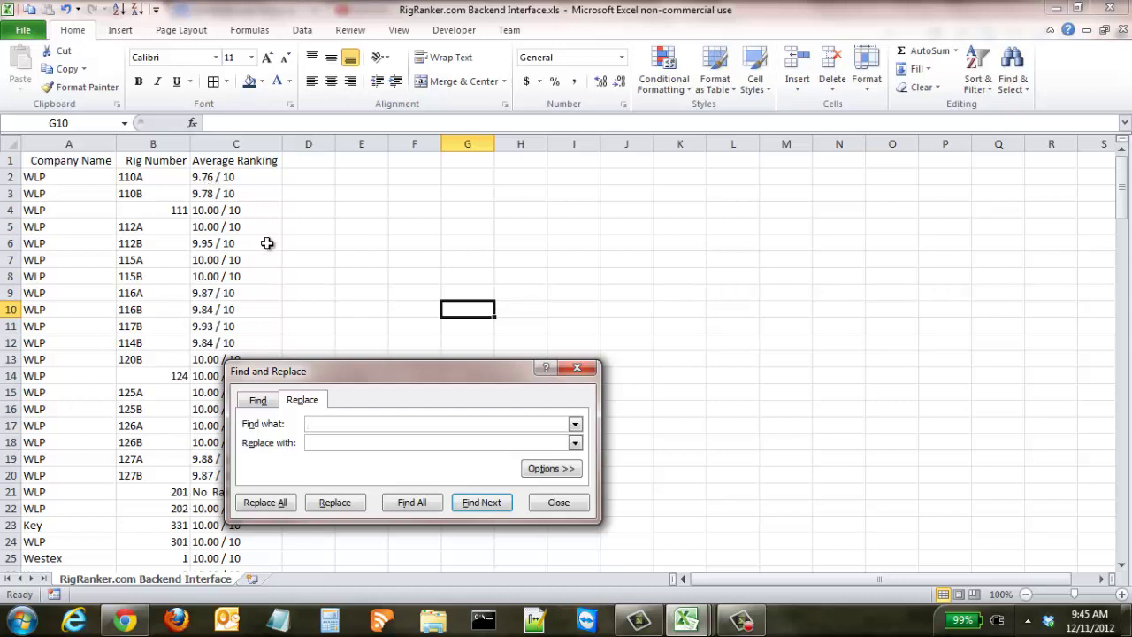
{"action": "type", "text": "/ 10"}
{"action": "left_click", "coordinate": [268, 504]}
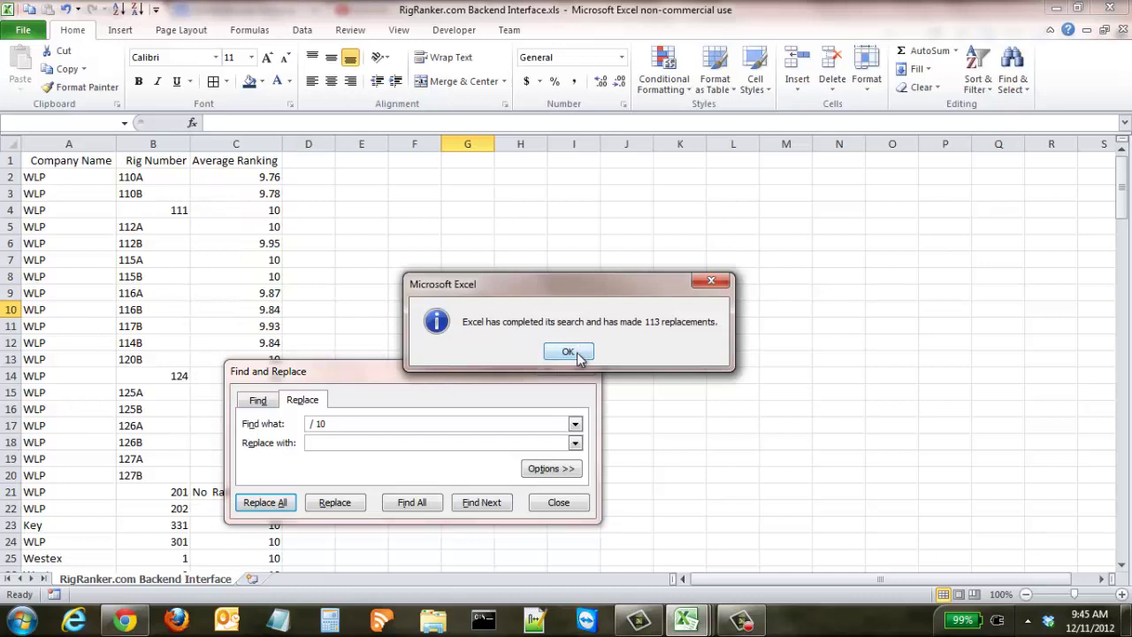
{"action": "left_click", "coordinate": [569, 352]}
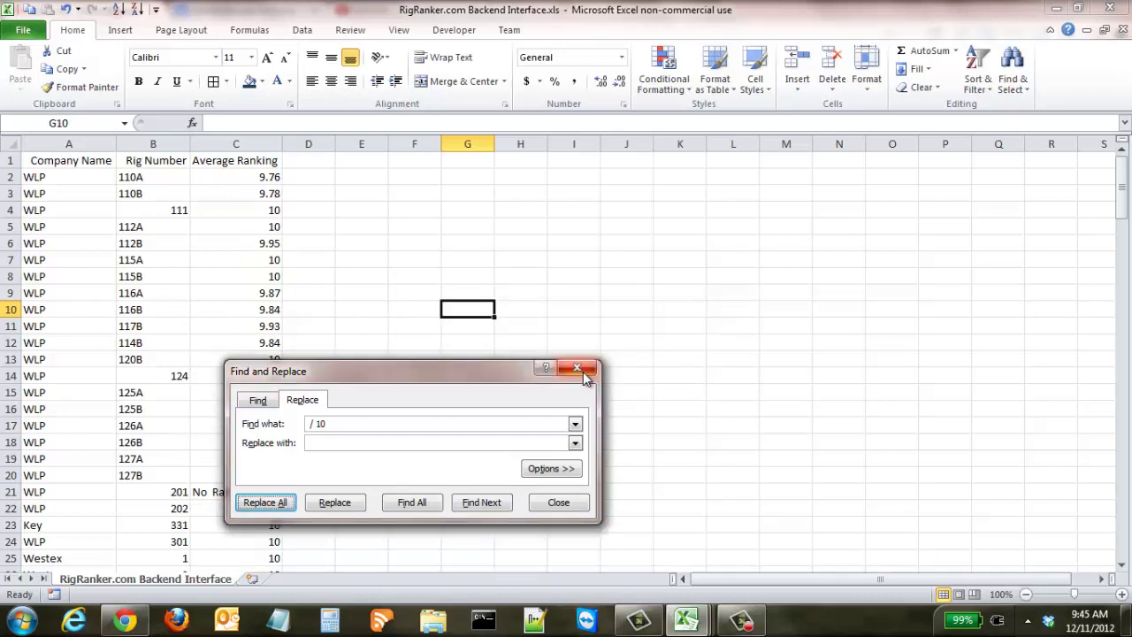
{"action": "left_click", "coordinate": [579, 369]}
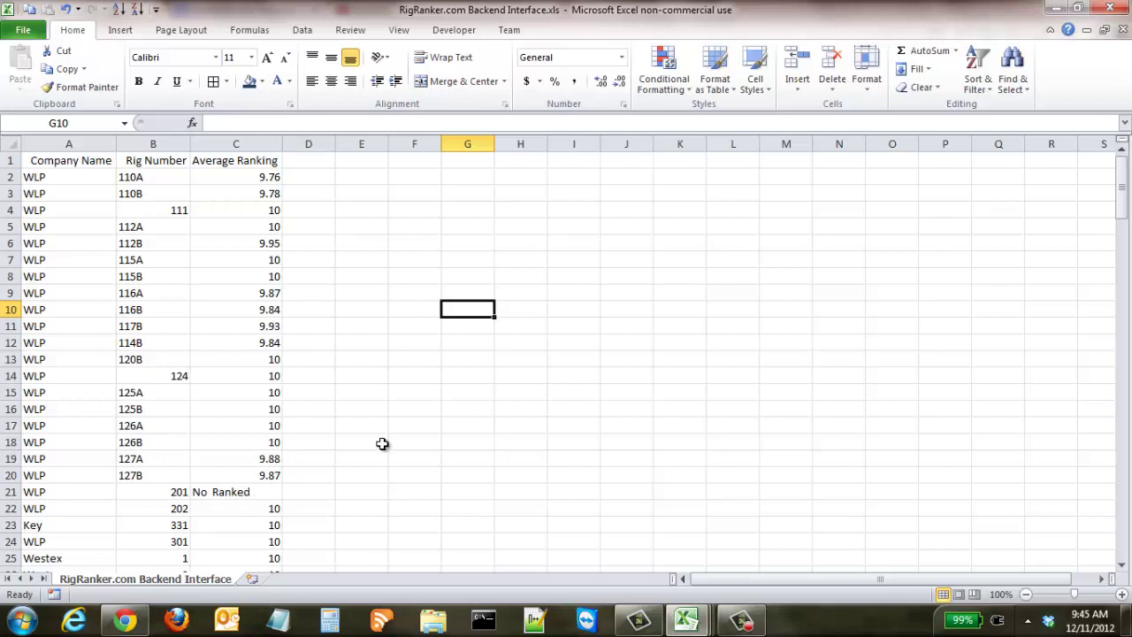
Replace all 'No Ranked' entries with nothing, leaving those Average Ranking cells blank
{"action": "key", "text": "ctrl+f"}
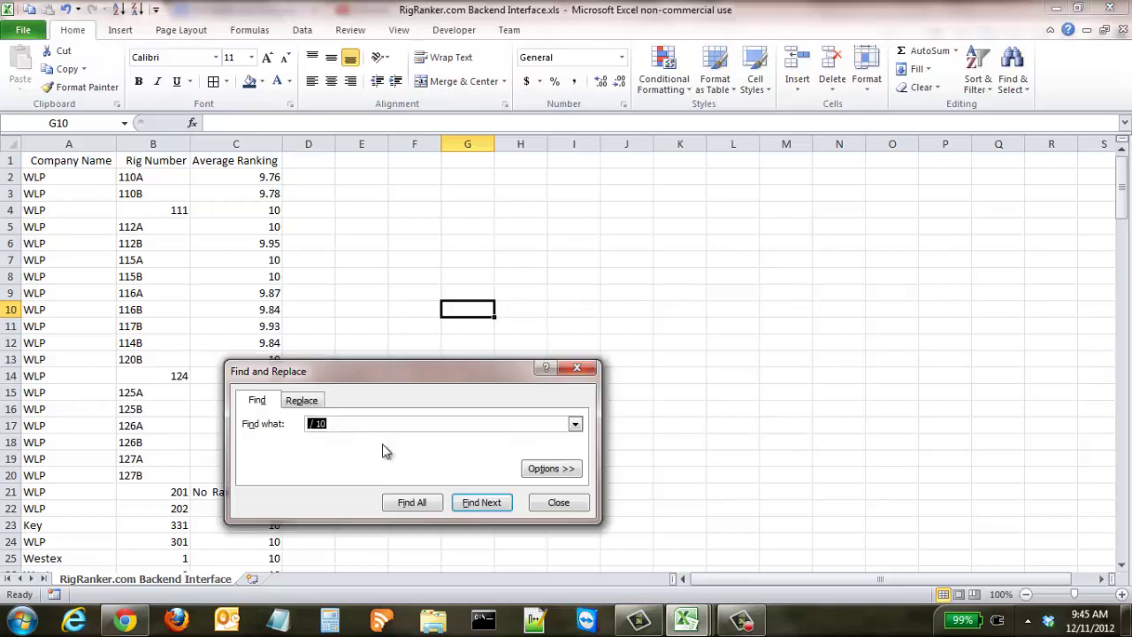
{"action": "left_click", "coordinate": [302, 400]}
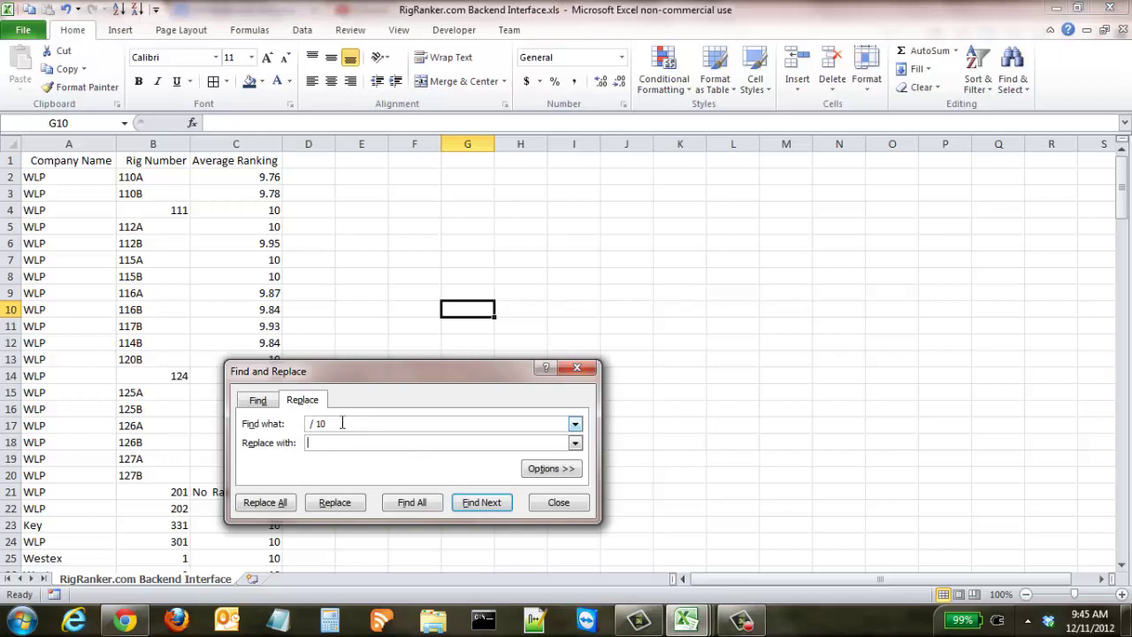
{"action": "left_click_drag", "start_coordinate": [345, 424], "coordinate": [266, 416]}
{"action": "type", "text": "No Ranked"}
{"action": "left_click", "coordinate": [265, 503]}
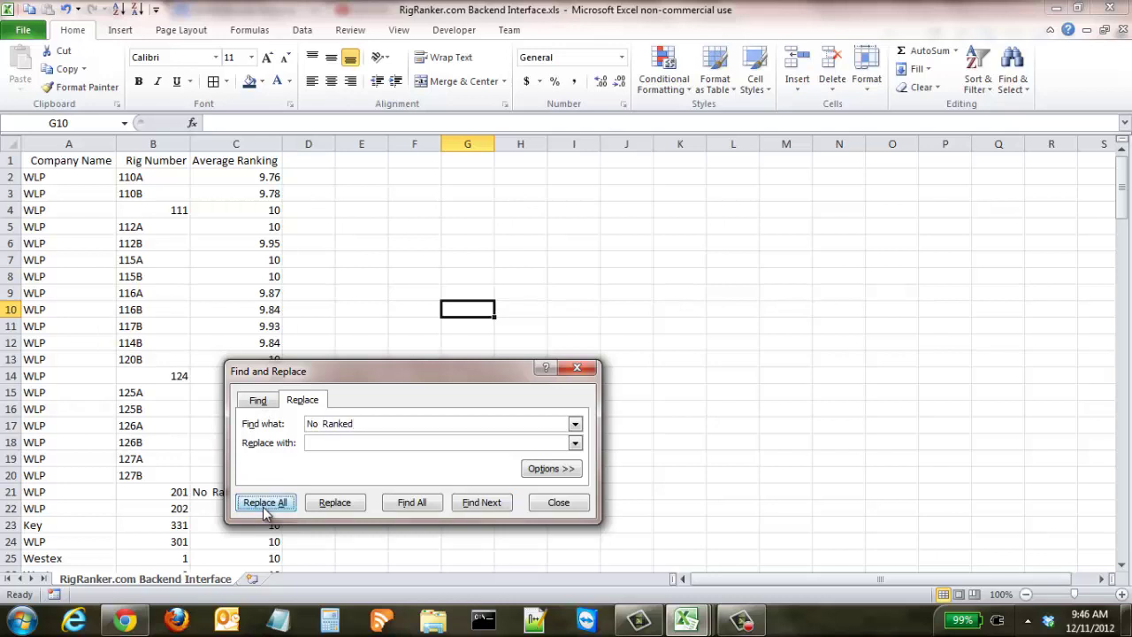
{"action": "left_click", "coordinate": [570, 350]}
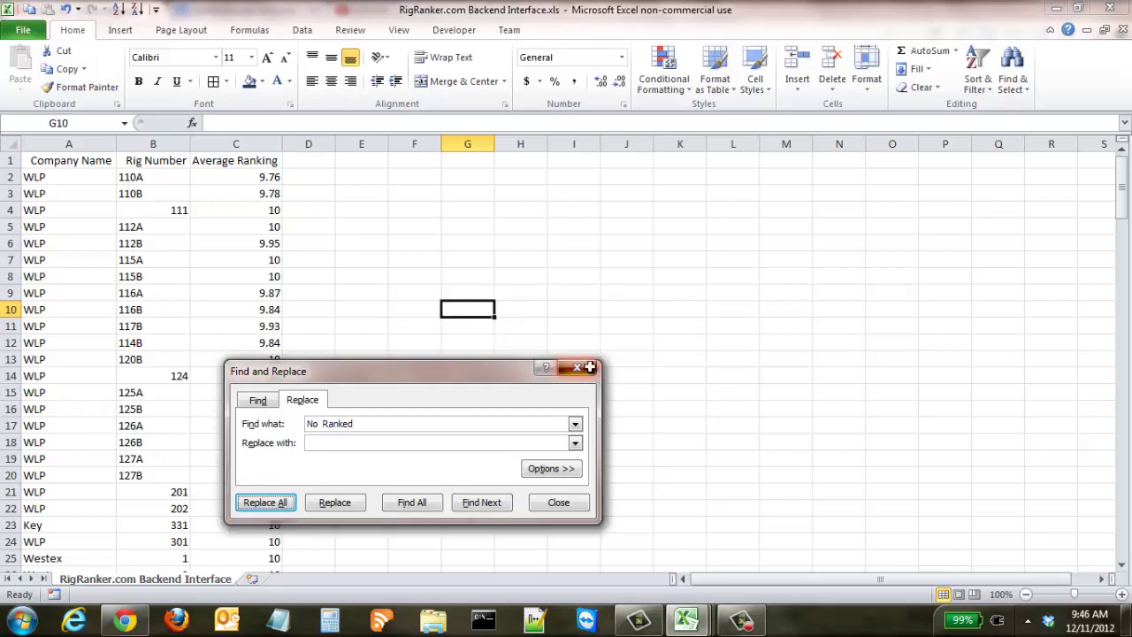
{"action": "left_click", "coordinate": [577, 368]}
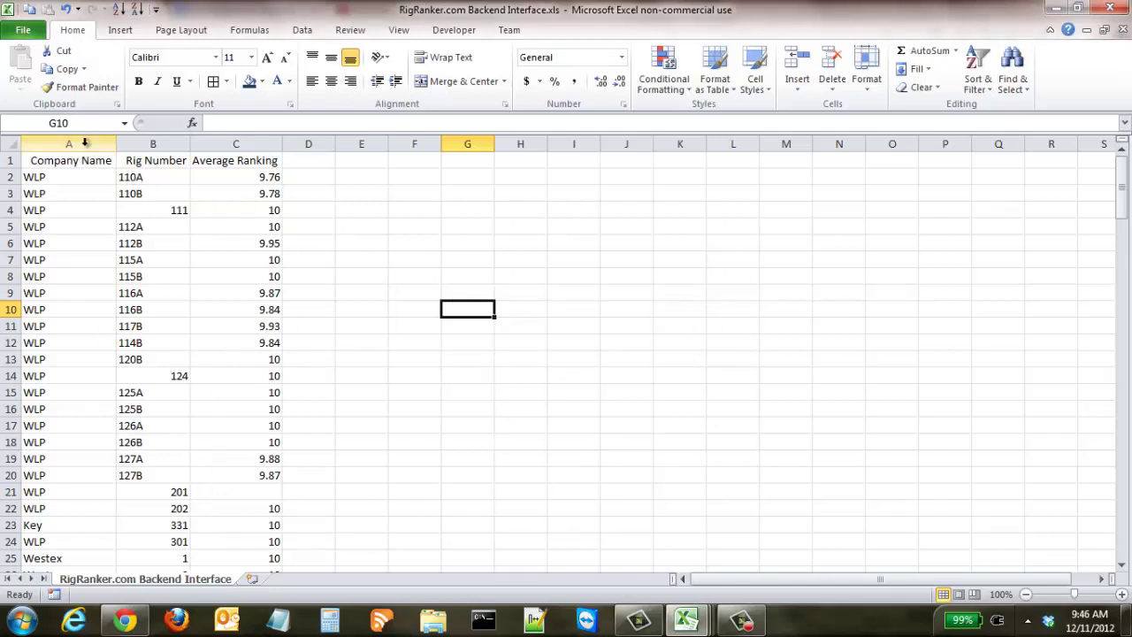
Center-align columns A–C and rename the headers to Company, Rig and Score
{"action": "left_click_drag", "start_coordinate": [84, 142], "coordinate": [236, 160]}
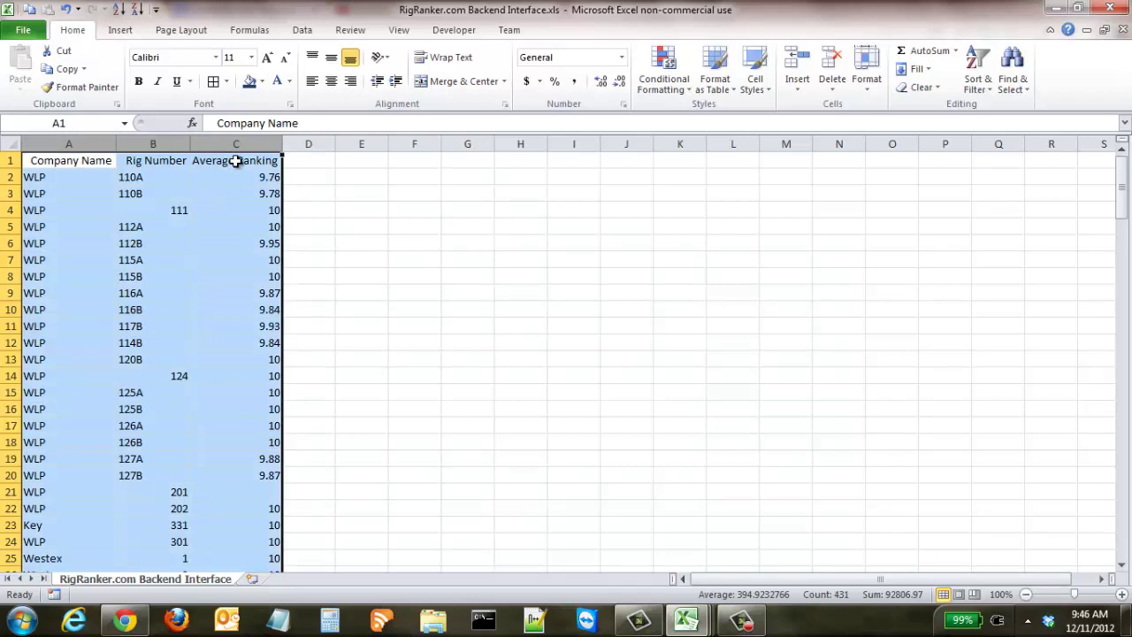
{"action": "left_click", "coordinate": [332, 81]}
{"action": "left_click", "coordinate": [92, 160]}
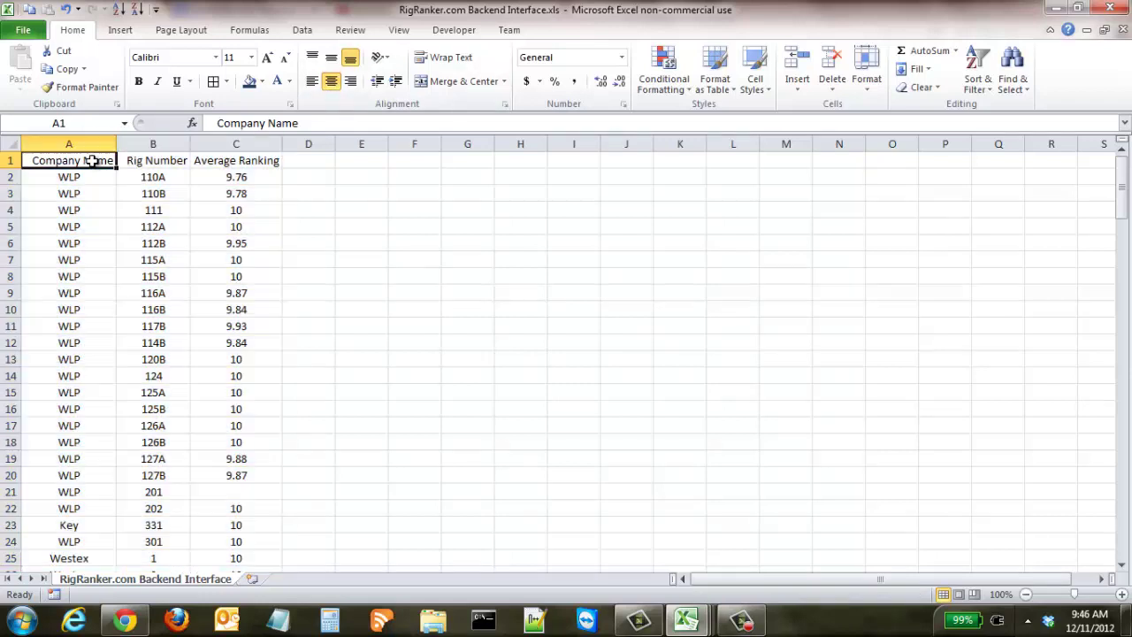
{"action": "type", "text": "Company"}
{"action": "key", "text": "Tab"}
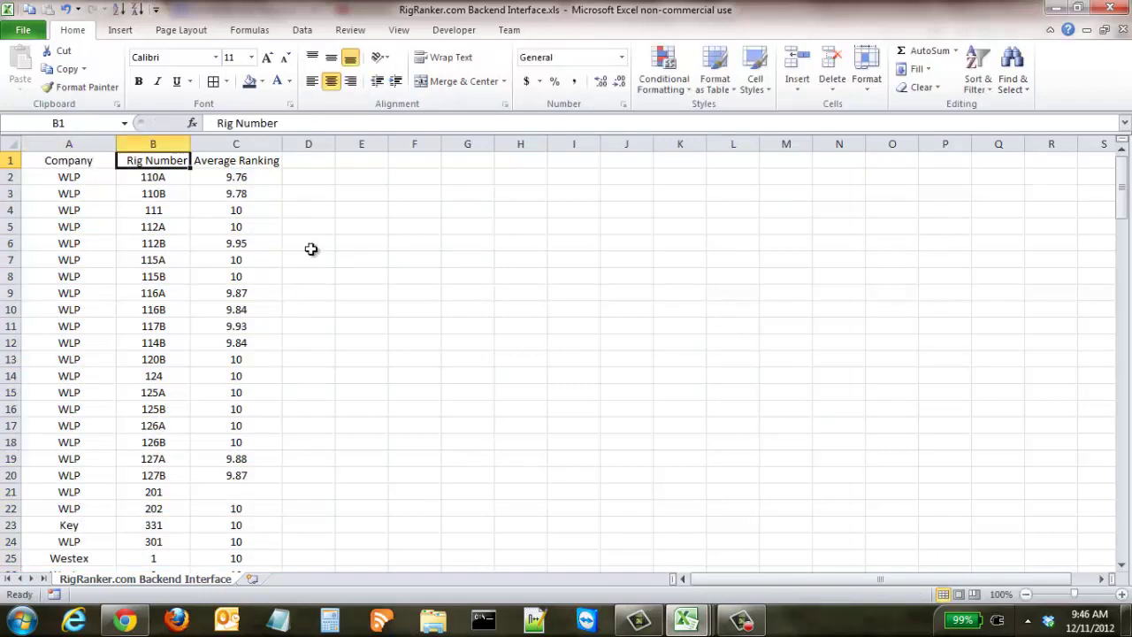
{"action": "type", "text": "Rig"}
{"action": "key", "text": "Tab"}
{"action": "type", "text": "Score"}
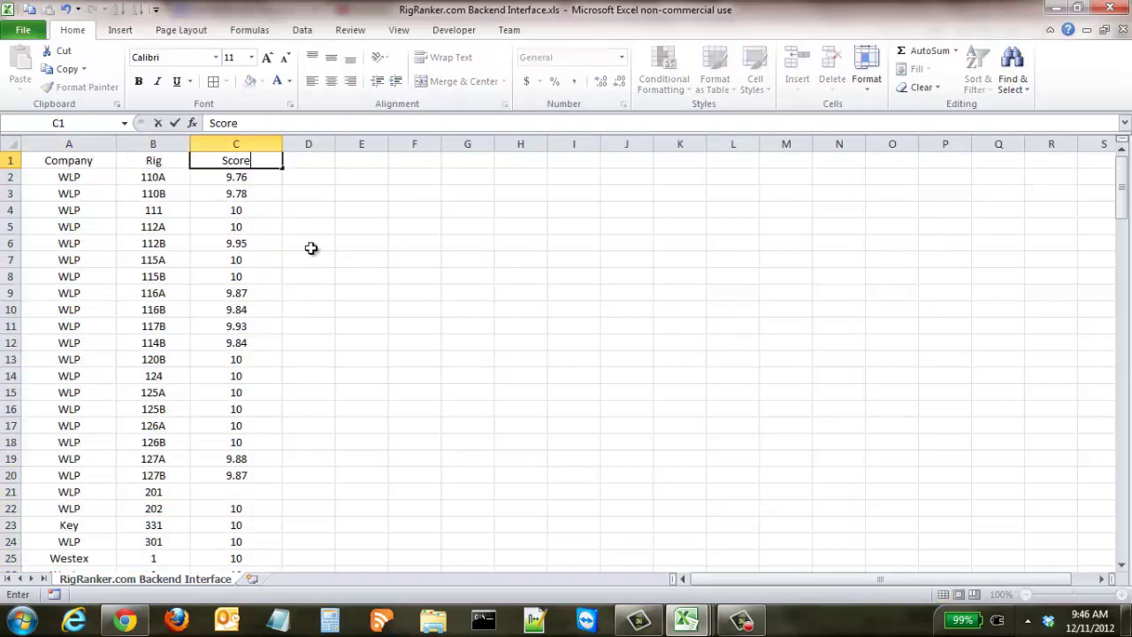
{"action": "key", "text": "Return"}
Add borders to all table cells and format A1:C1 bold, white text, dark blue fill
{"action": "left_click_drag", "start_coordinate": [93, 143], "coordinate": [254, 171]}
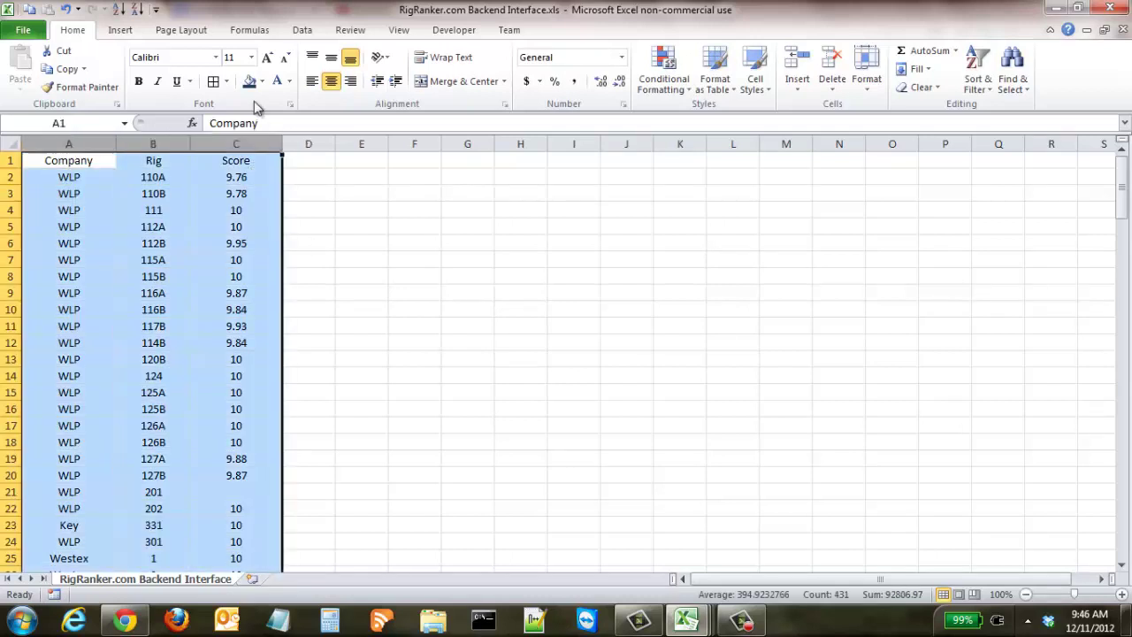
{"action": "left_click", "coordinate": [215, 81]}
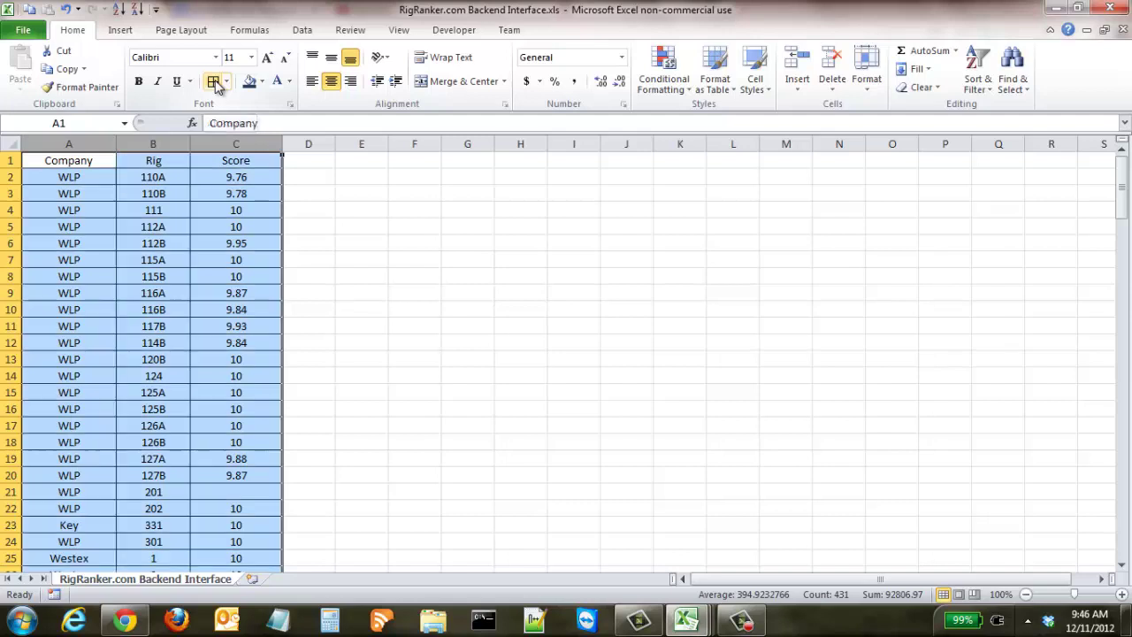
{"action": "left_click", "coordinate": [97, 160]}
{"action": "left_click", "coordinate": [211, 160], "text": "shift"}
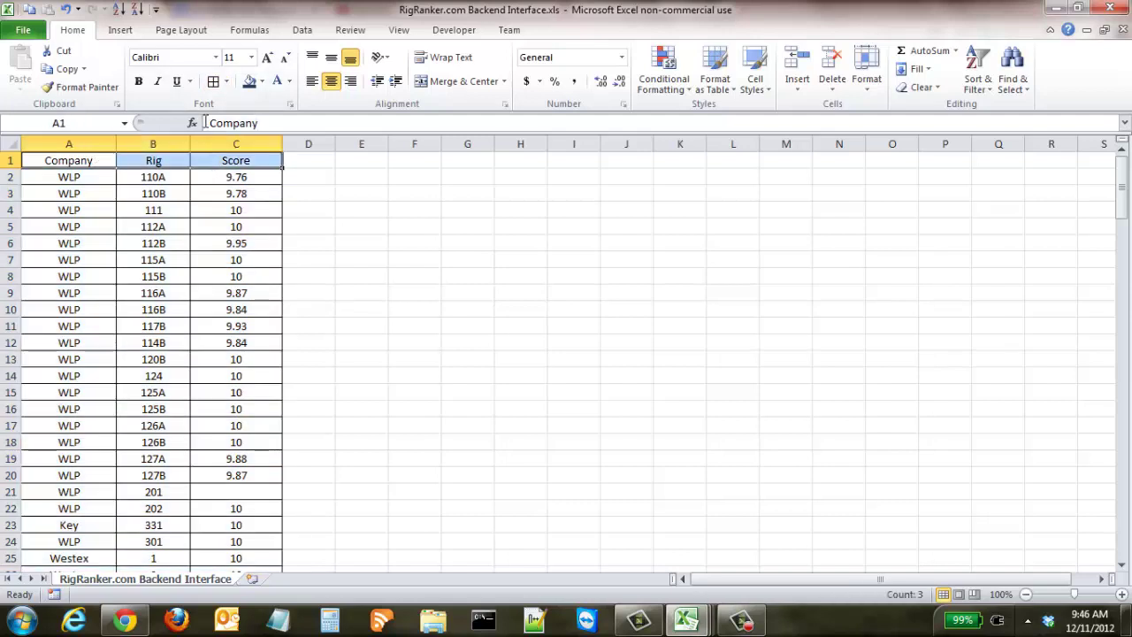
{"action": "left_click", "coordinate": [139, 83]}
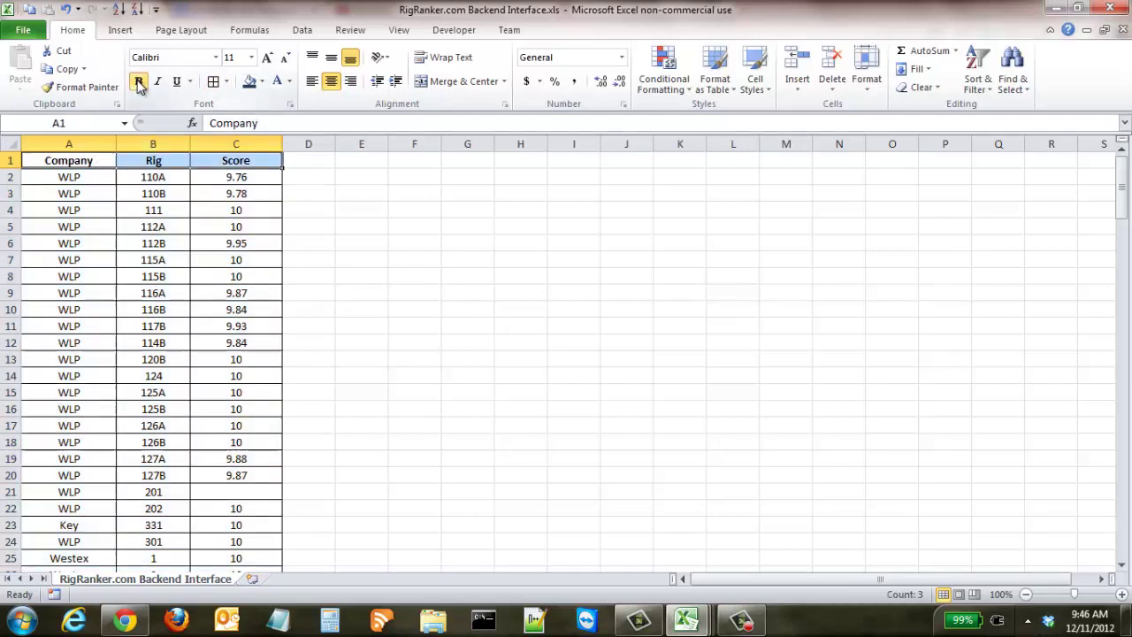
{"action": "left_click", "coordinate": [253, 82]}
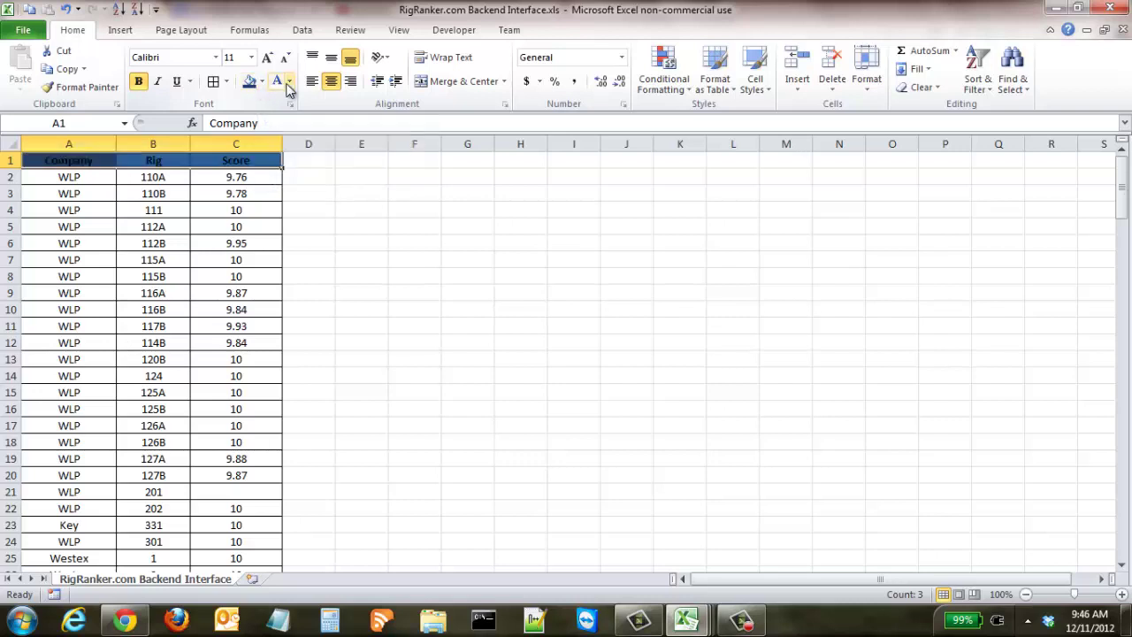
{"action": "left_click", "coordinate": [279, 81]}
{"action": "left_click", "coordinate": [314, 214]}
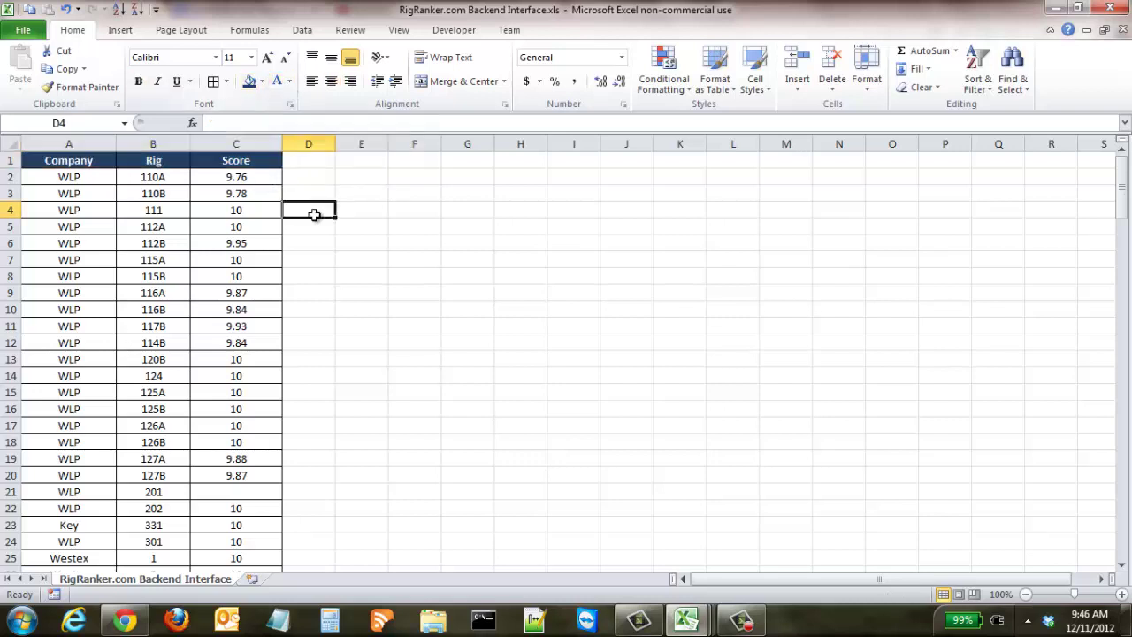
Sort column C Score largest to smallest, expanding the selection to include Company and Rig
{"action": "left_click", "coordinate": [260, 177]}
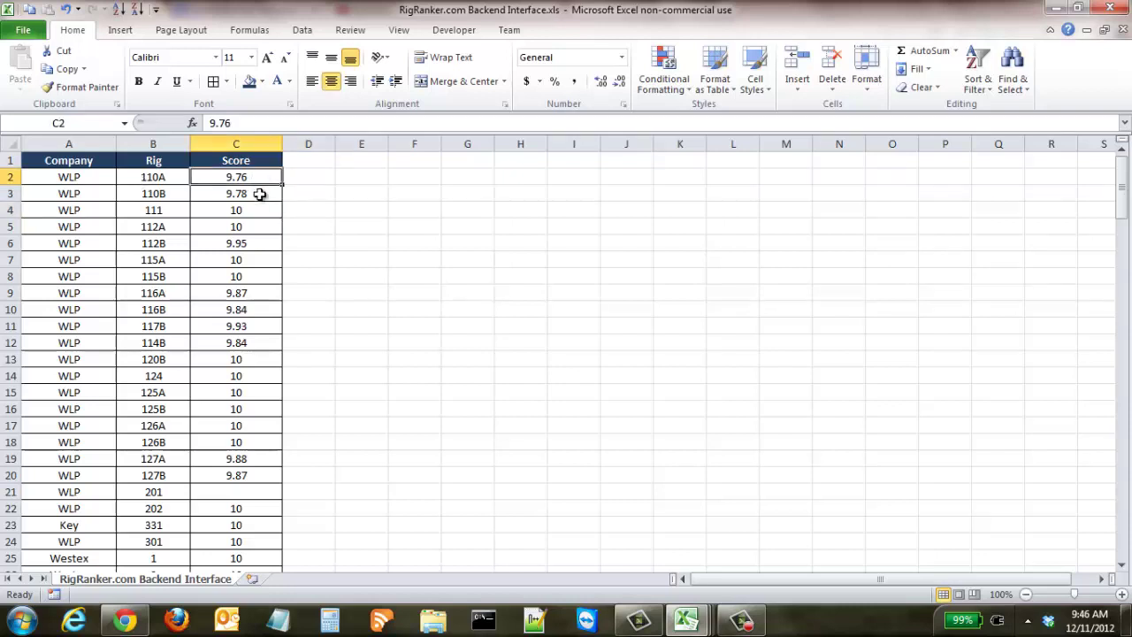
{"action": "left_click", "coordinate": [255, 192]}
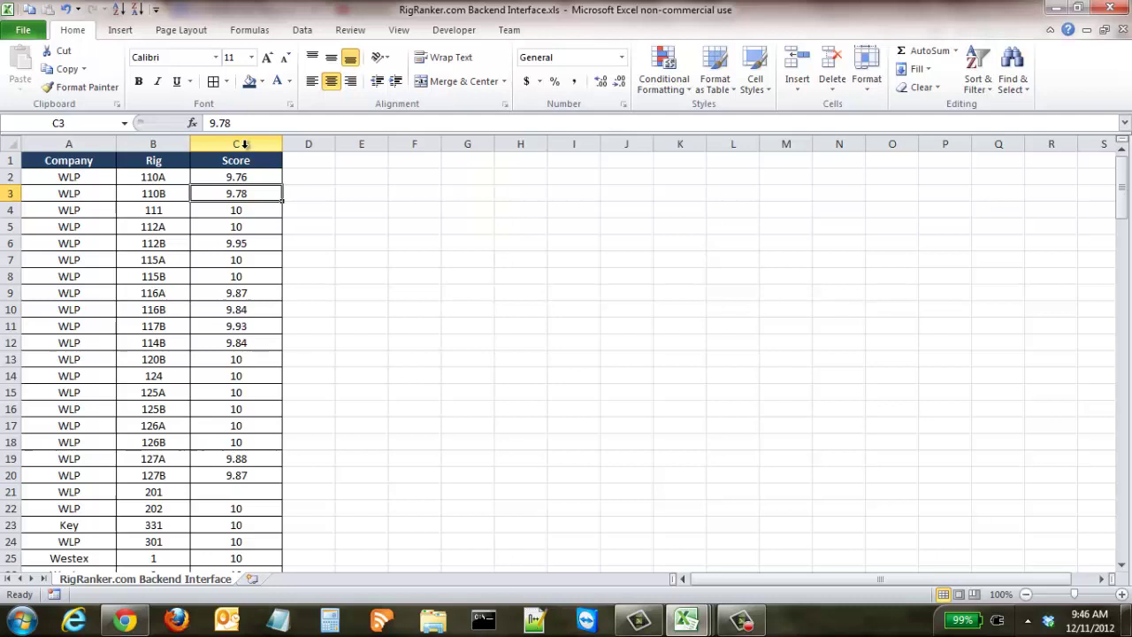
{"action": "left_click", "coordinate": [244, 144]}
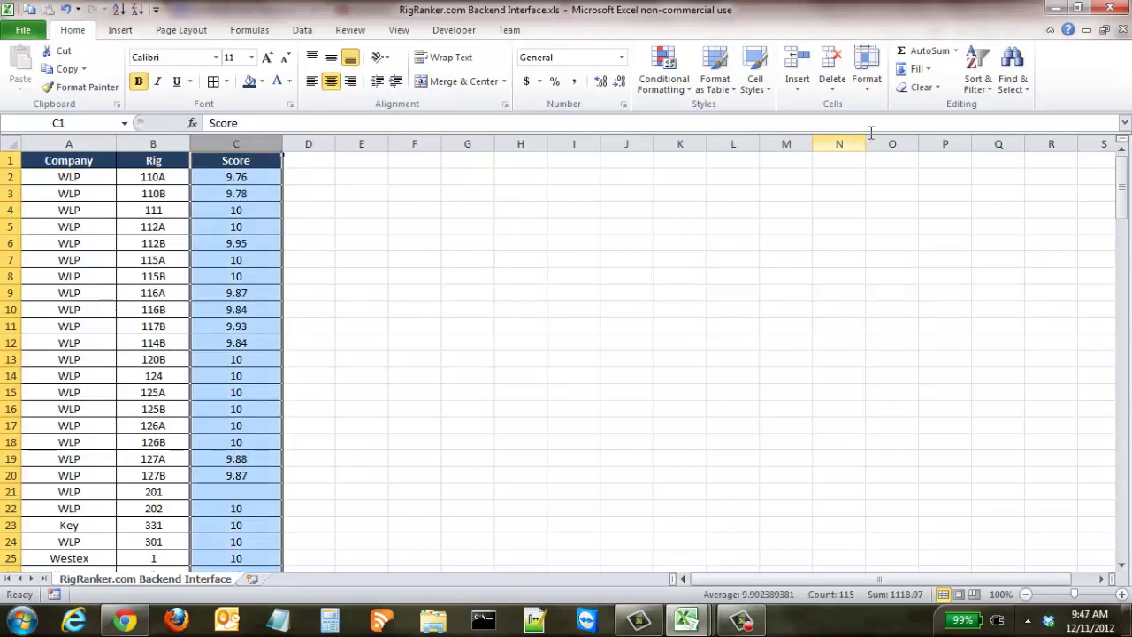
{"action": "left_click", "coordinate": [974, 84]}
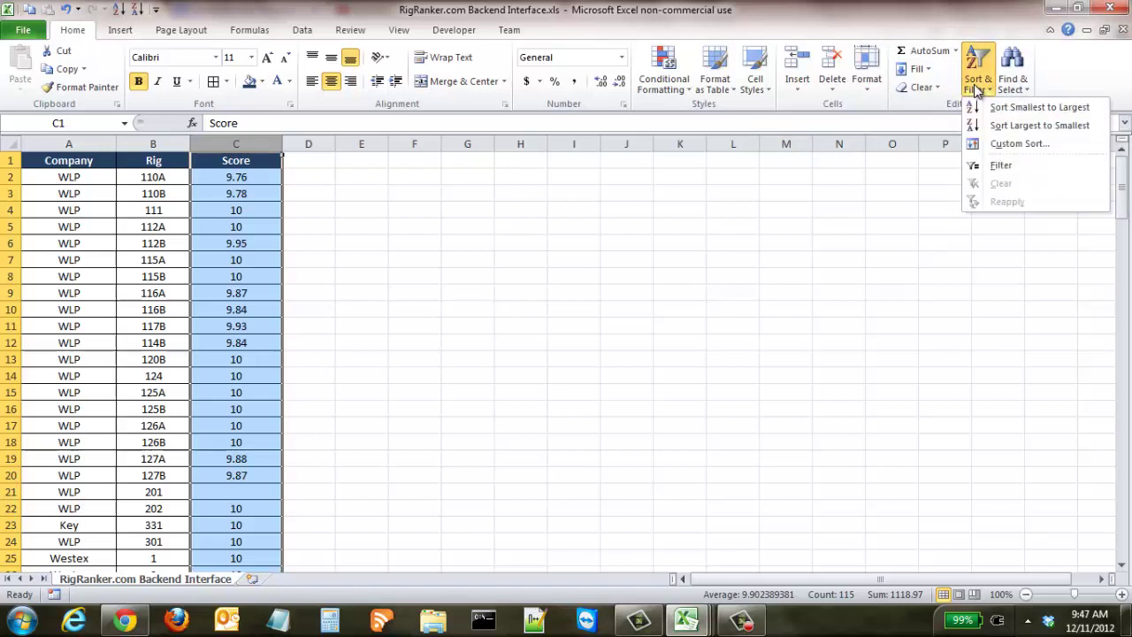
{"action": "left_click", "coordinate": [997, 130]}
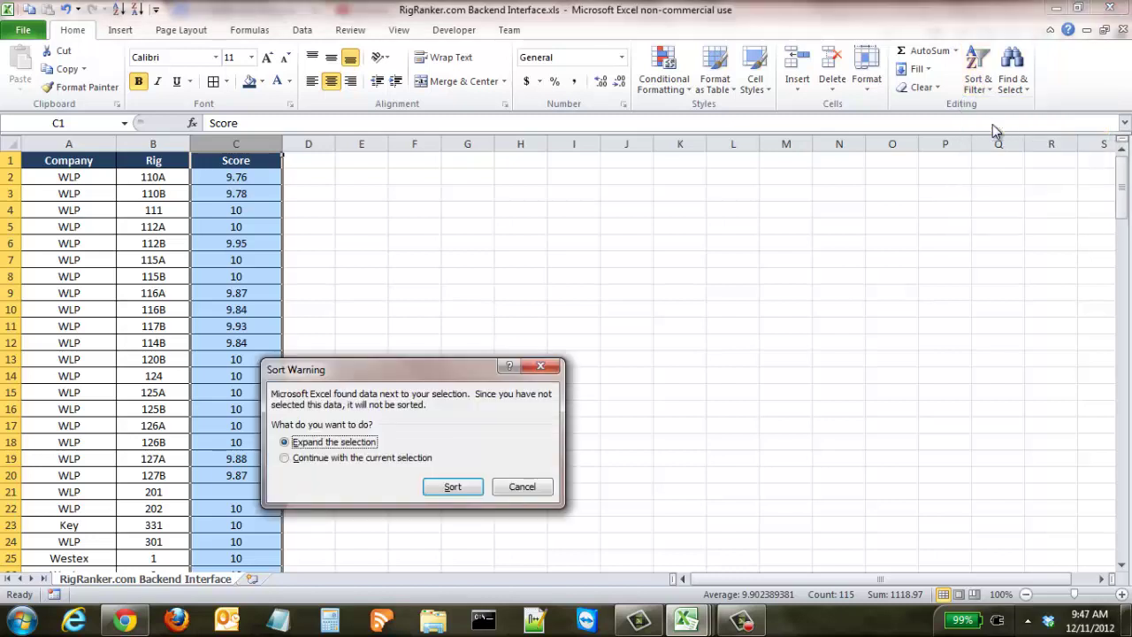
{"action": "left_click", "coordinate": [453, 489]}
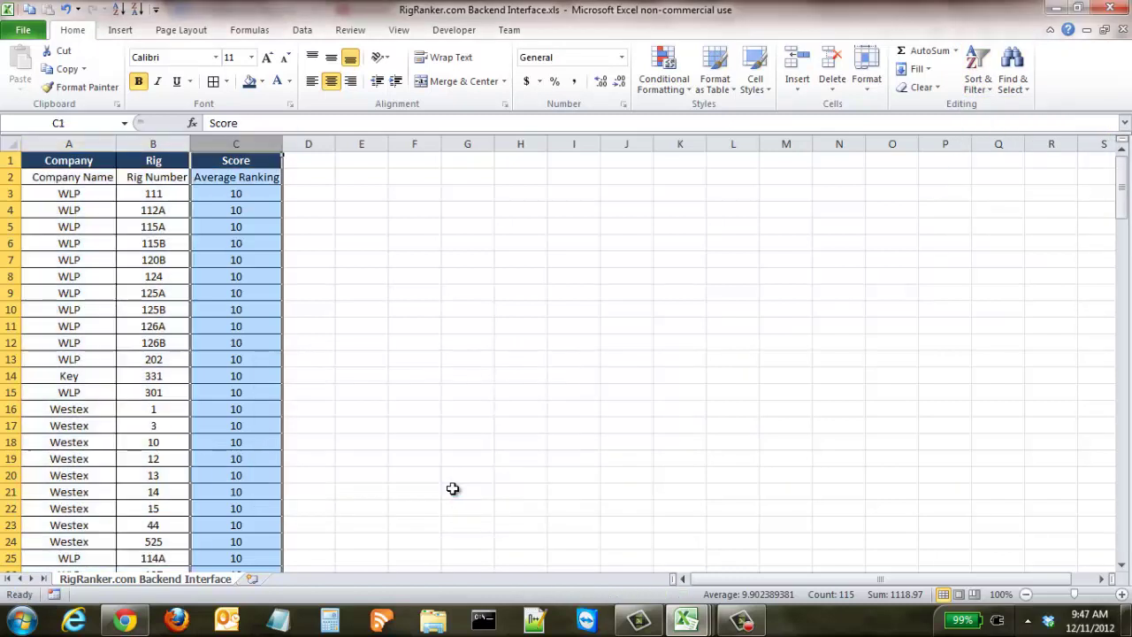
{"action": "left_click", "coordinate": [351, 246]}
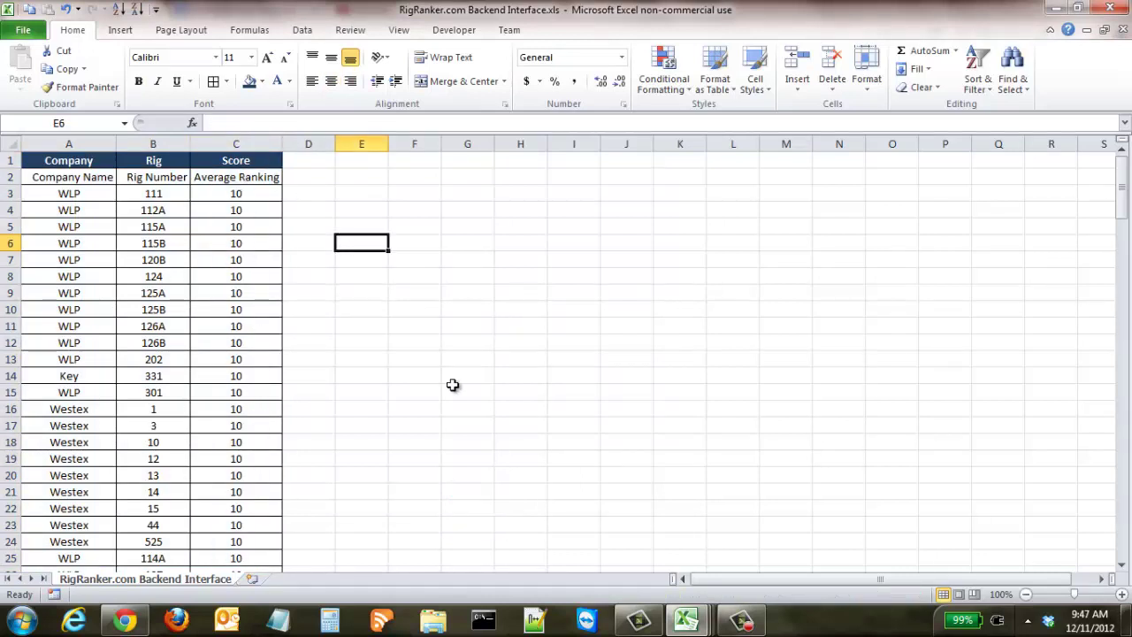
Delete the leftover label row 2 and scroll through the sheet to check the data
{"action": "left_click", "coordinate": [9, 176]}
{"action": "right_click", "coordinate": [9, 176]}
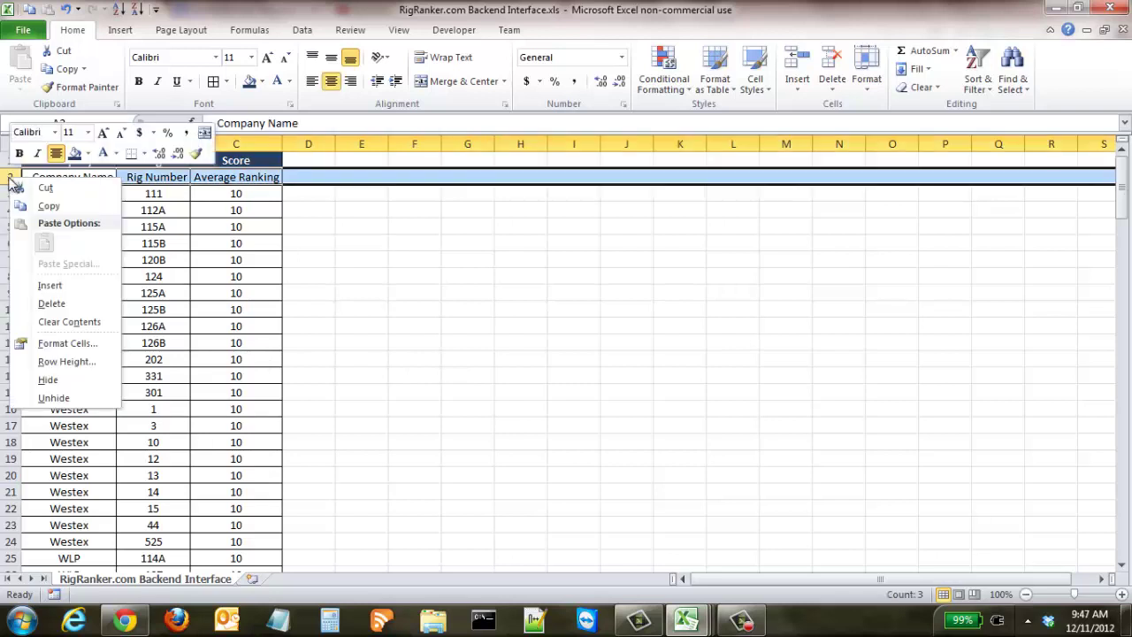
{"action": "left_click", "coordinate": [84, 303]}
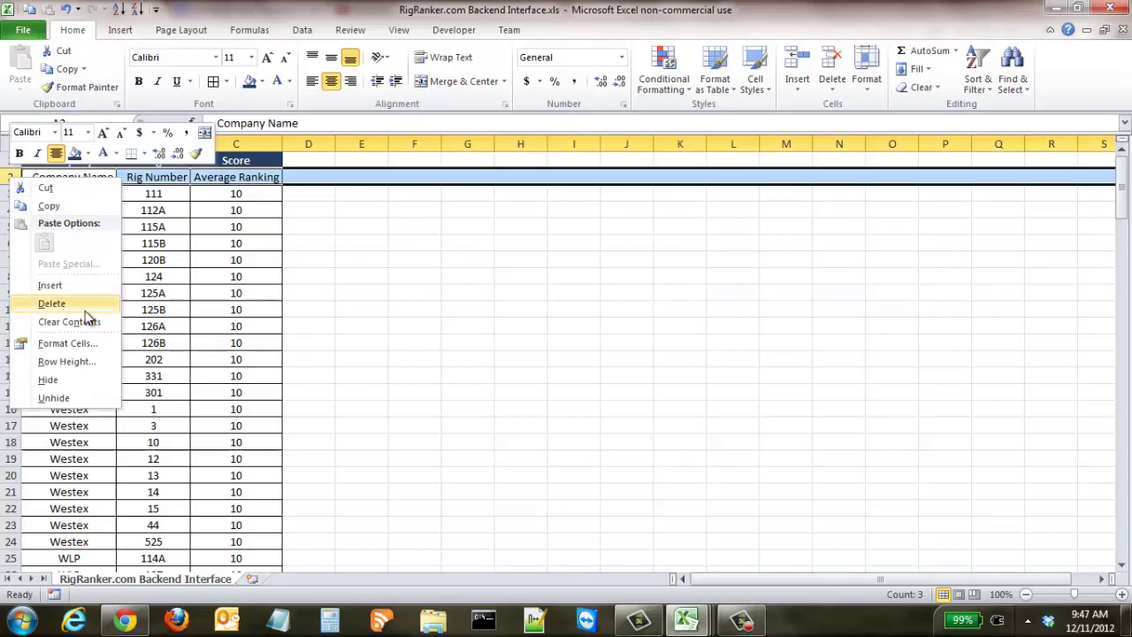
{"action": "left_click", "coordinate": [500, 264]}
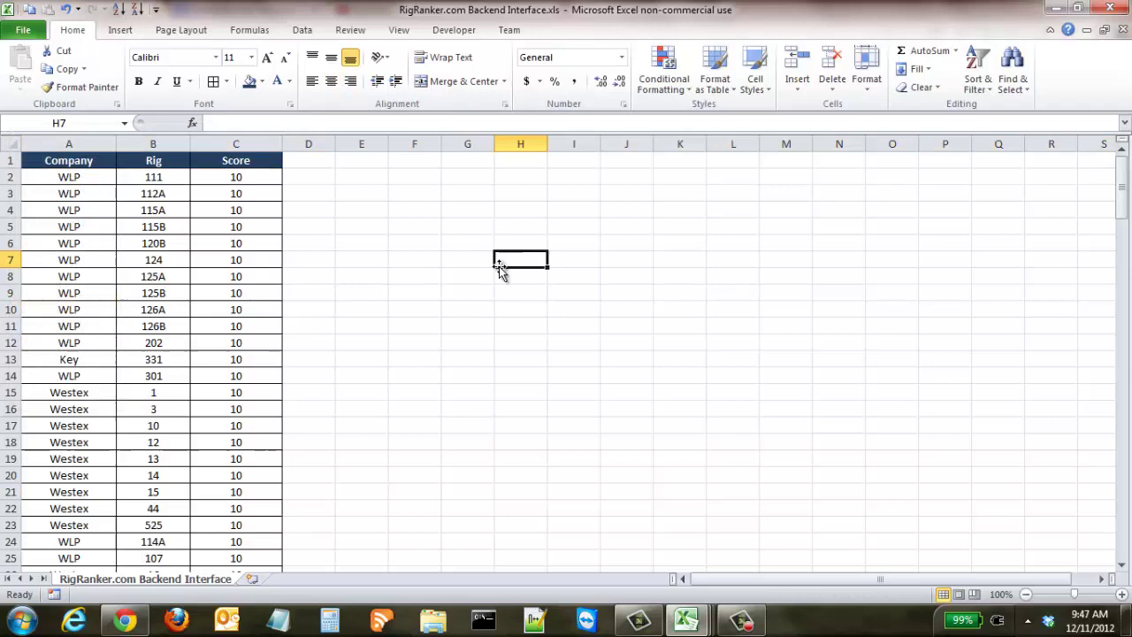
{"action": "left_click_drag", "start_coordinate": [1122, 569], "coordinate": [1122, 569]}
{"action": "left_click_drag", "start_coordinate": [1126, 338], "coordinate": [1126, 457]}
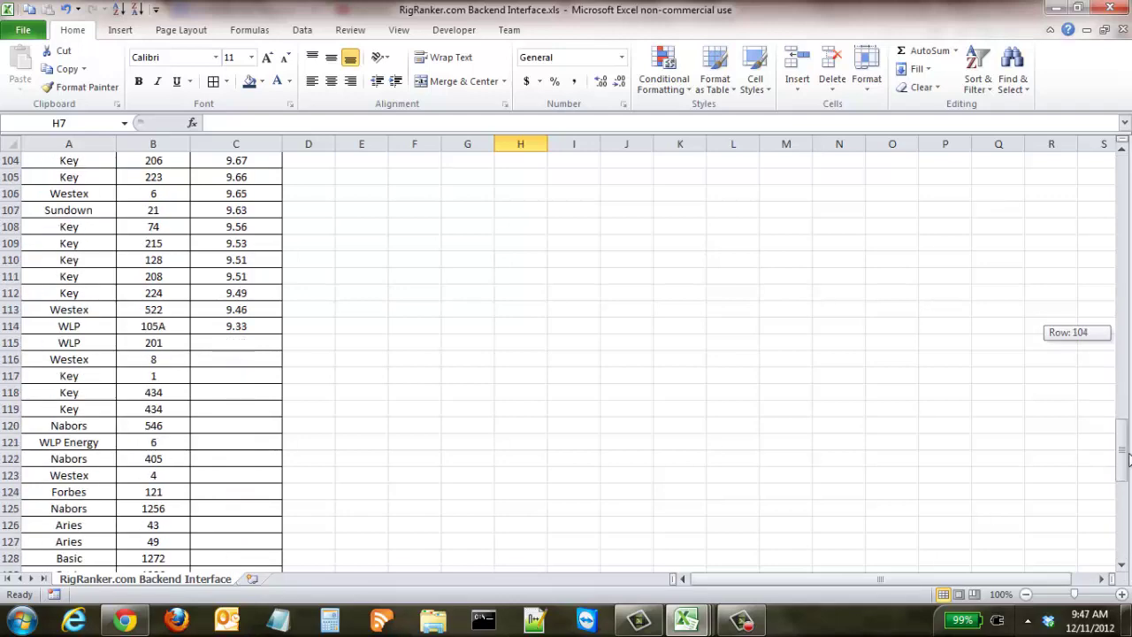
{"action": "left_click_drag", "start_coordinate": [1127, 457], "coordinate": [1072, 162]}
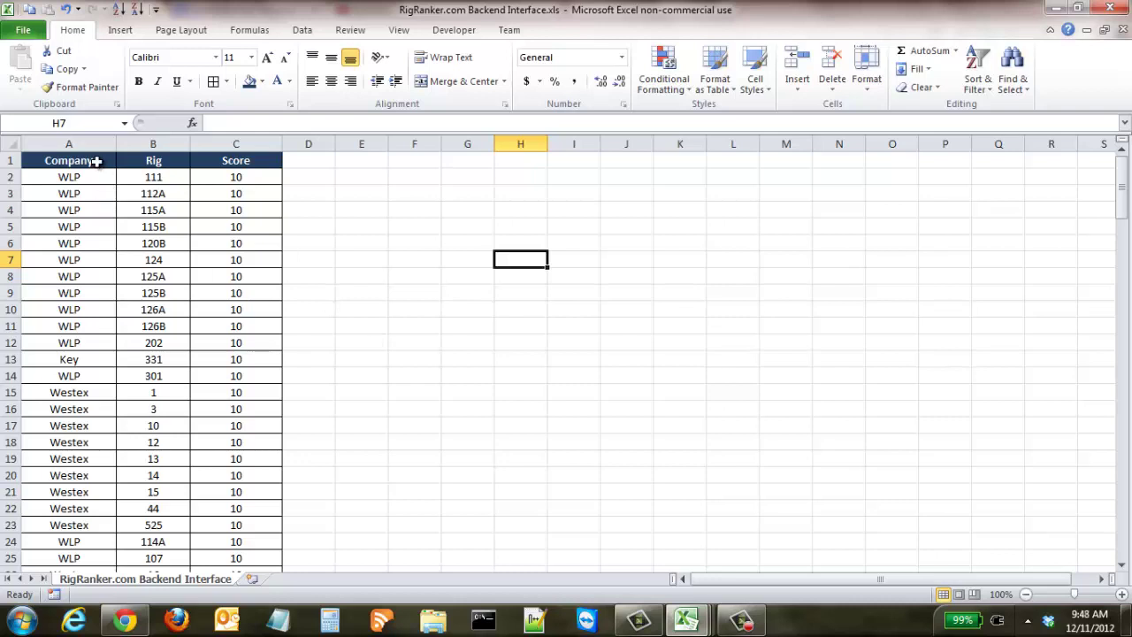
Turn on filtering for the Company, Rig and Score columns
{"action": "left_click_drag", "start_coordinate": [94, 143], "coordinate": [223, 156]}
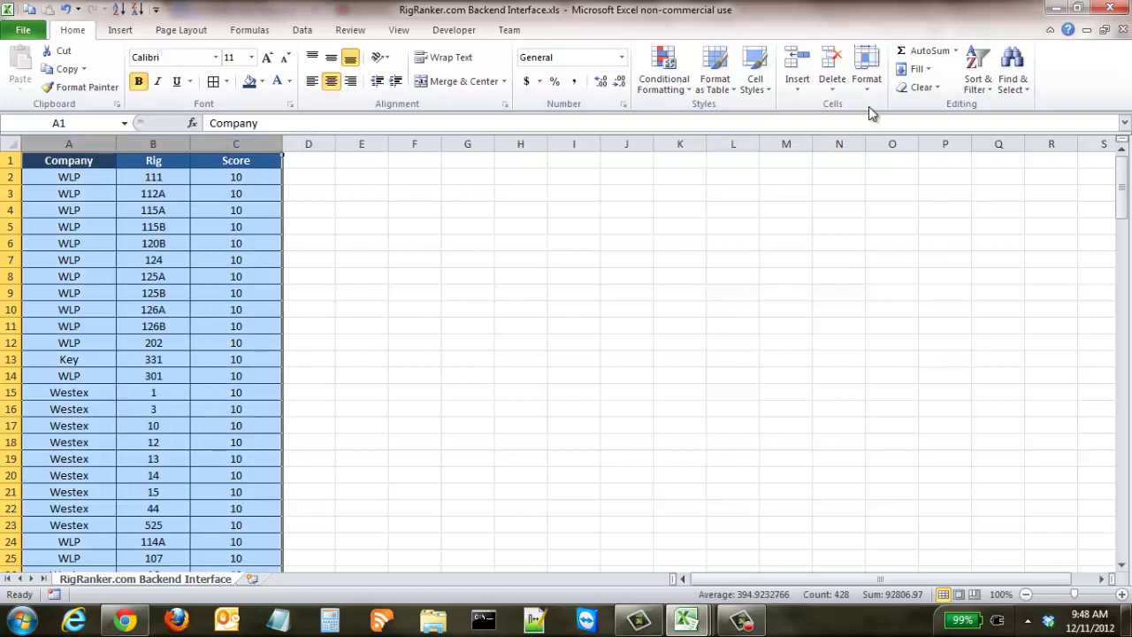
{"action": "left_click", "coordinate": [971, 96]}
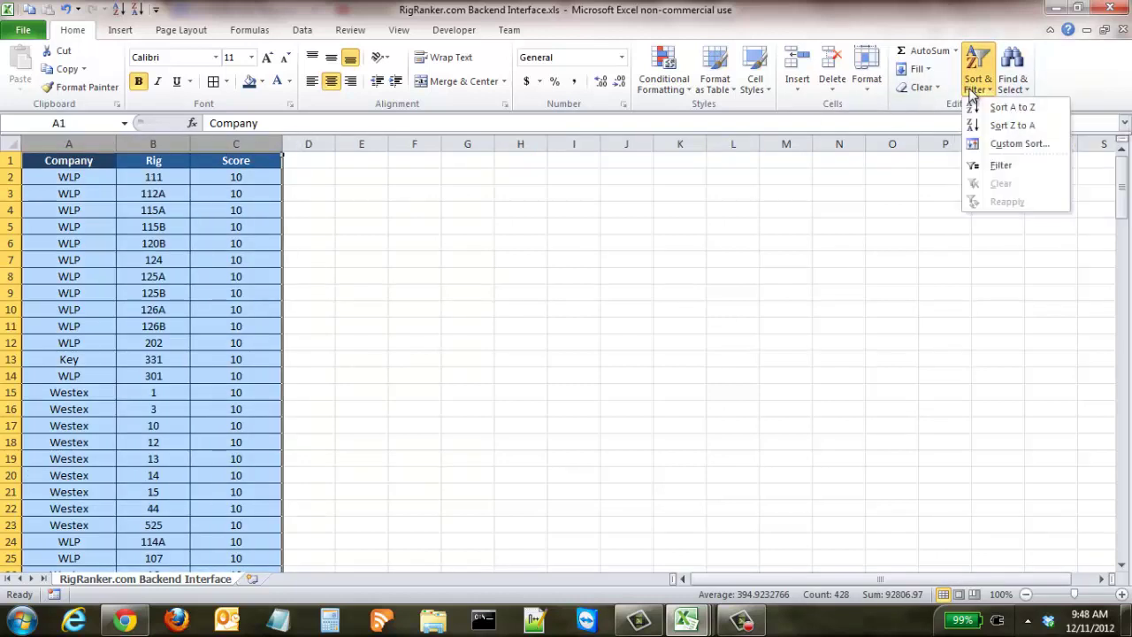
{"action": "left_click", "coordinate": [999, 165]}
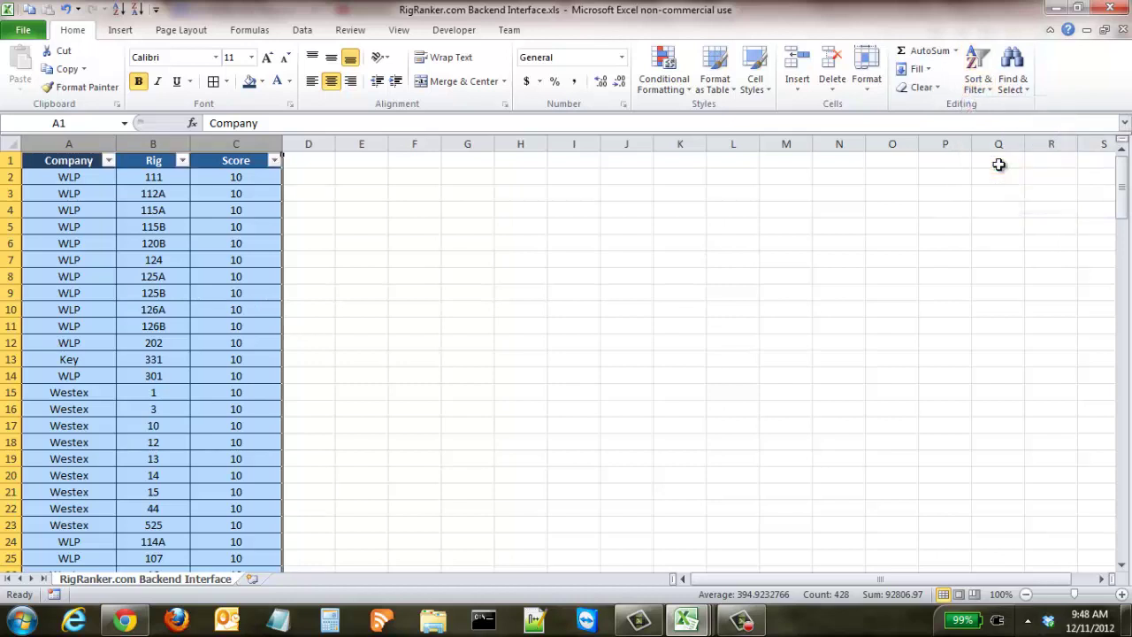
{"action": "left_click", "coordinate": [671, 207]}
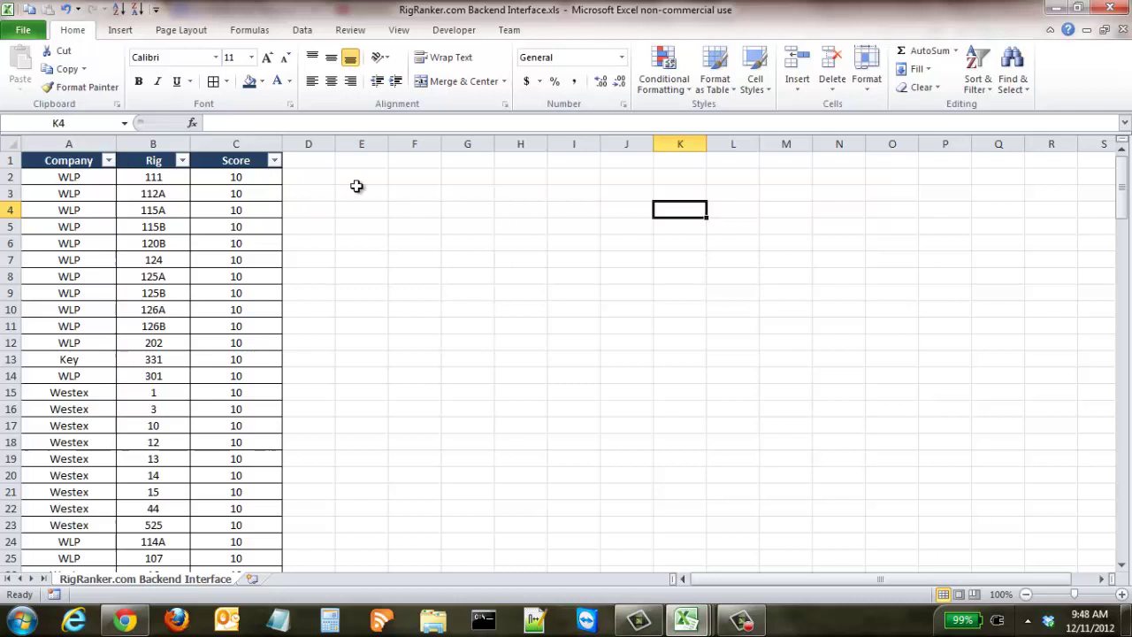
Filter the Company column to show only WLP Energy
{"action": "left_click", "coordinate": [106, 160]}
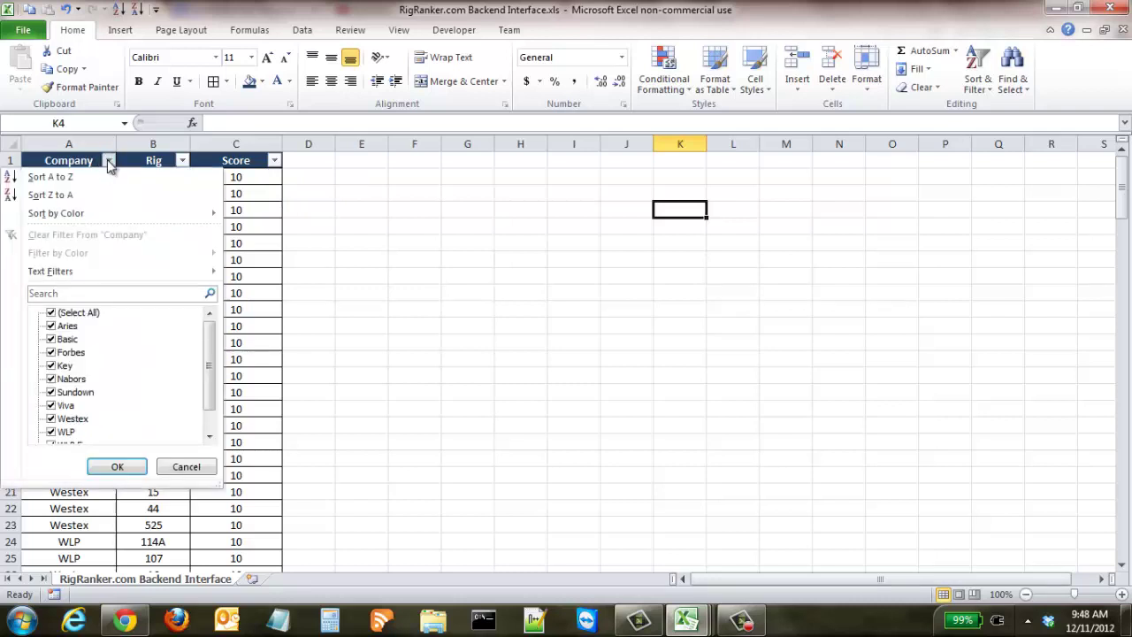
{"action": "left_click", "coordinate": [51, 313]}
{"action": "left_click_drag", "start_coordinate": [212, 361], "coordinate": [212, 377]}
{"action": "left_click", "coordinate": [50, 418]}
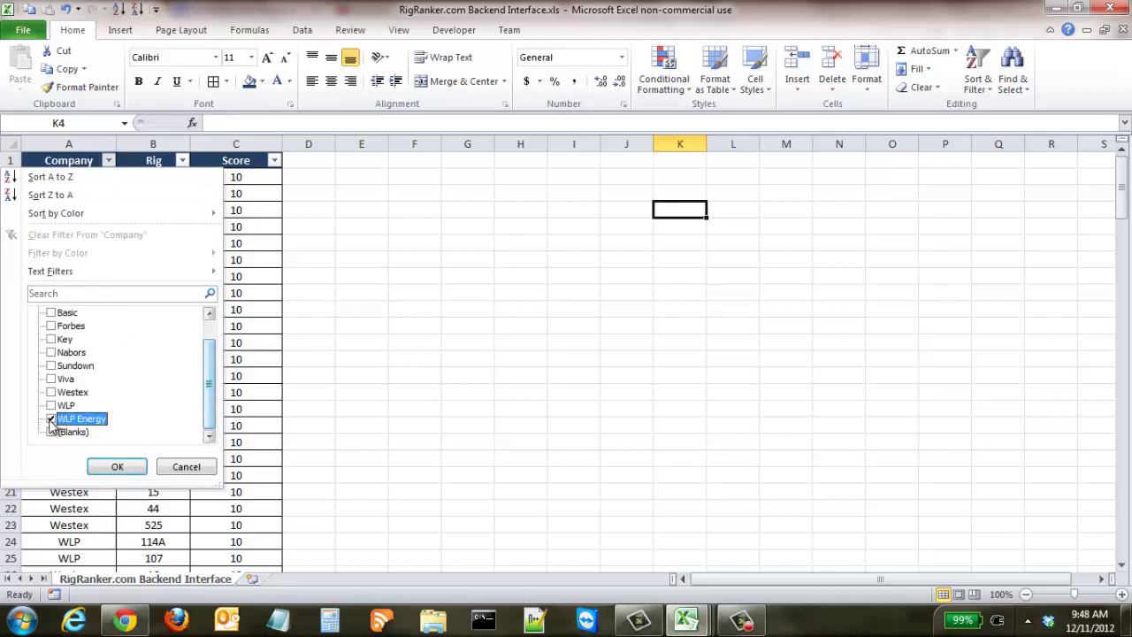
{"action": "left_click", "coordinate": [118, 467]}
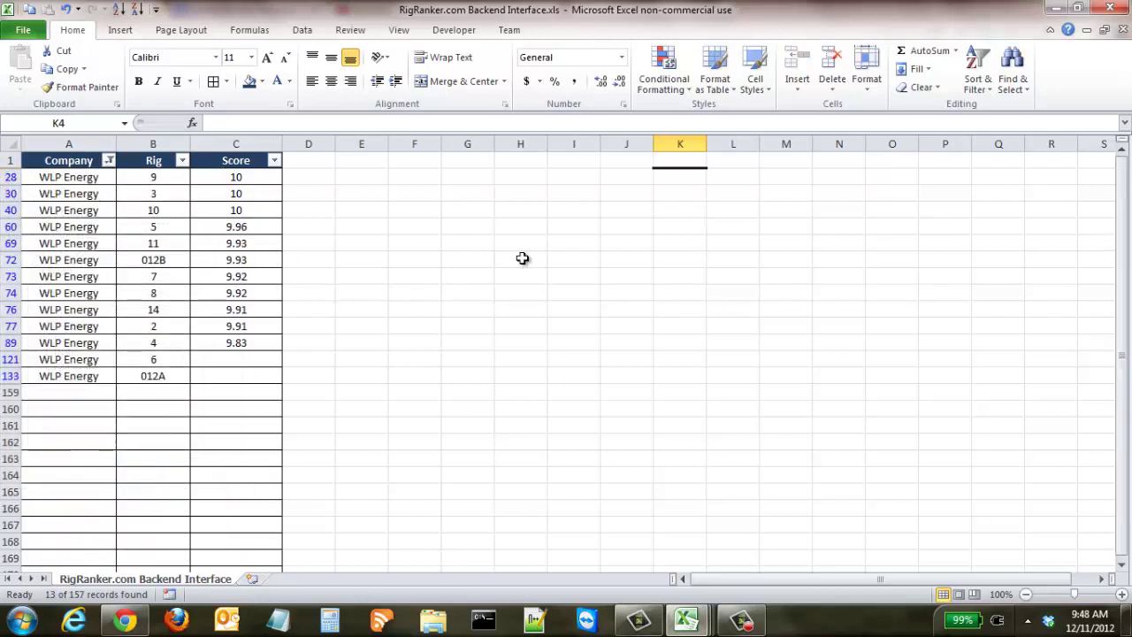